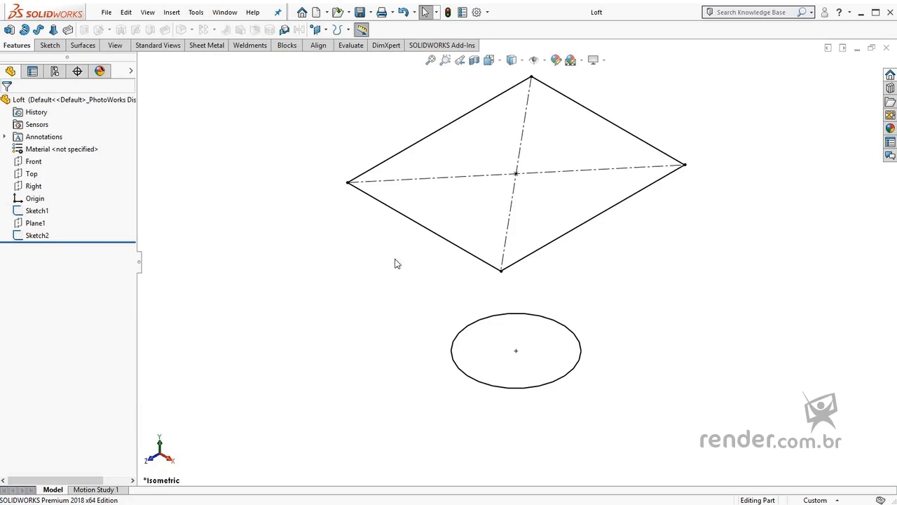
Step: Inspect the offset of the existing plane that carries the square sketch
scroll(334, 339, up, 1)
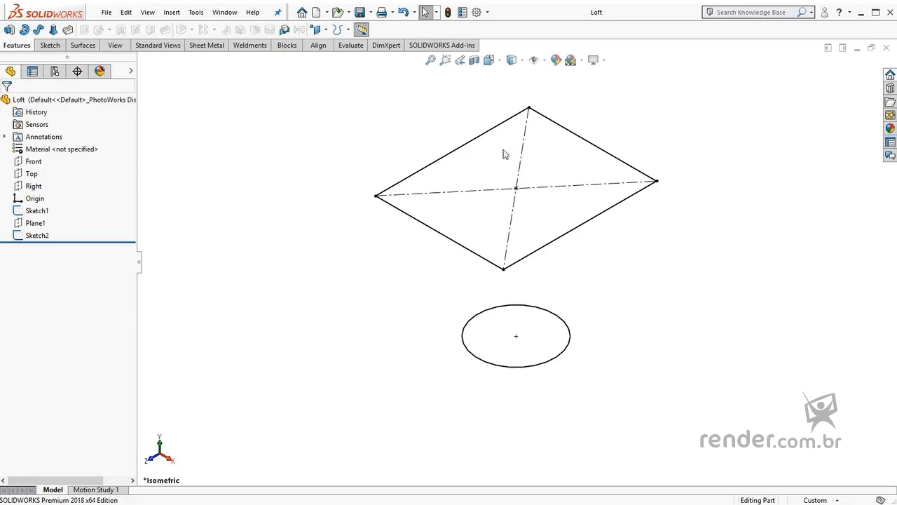
click(49, 224)
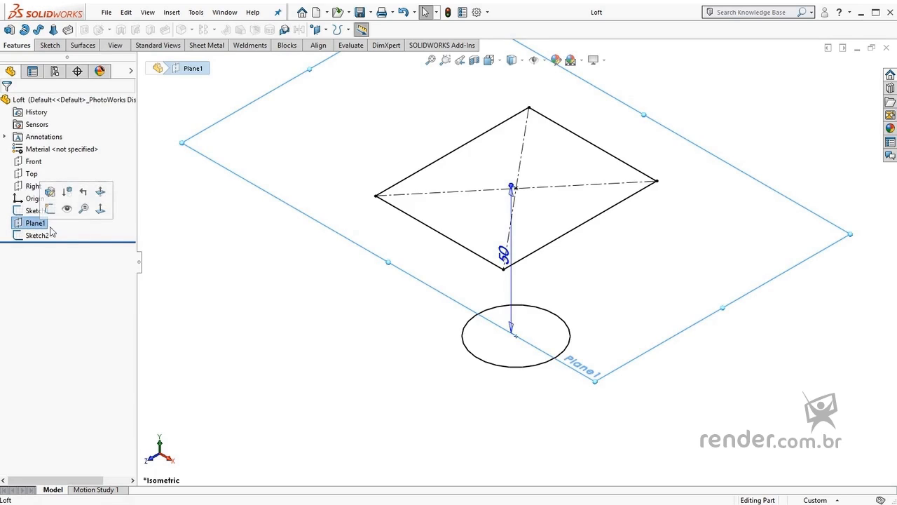
click(242, 237)
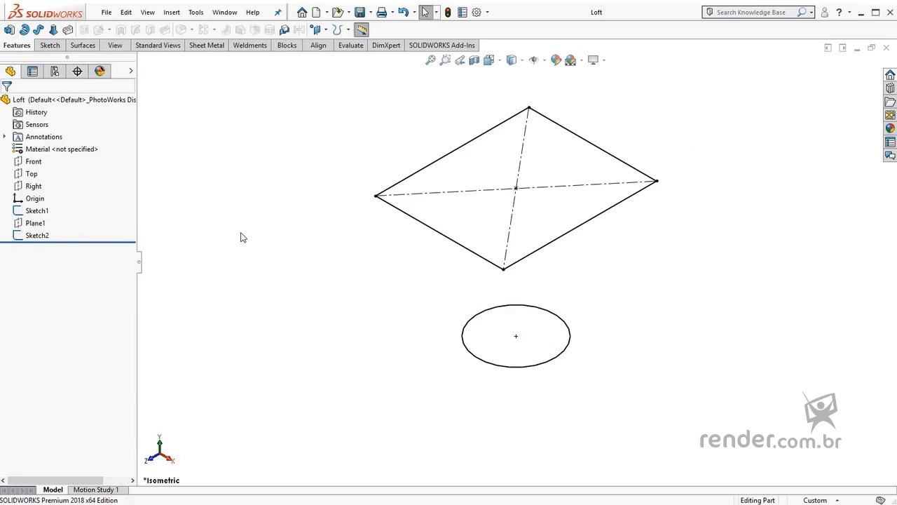
Step: Create a reference plane offset 10 mm above the Top plane
click(173, 13)
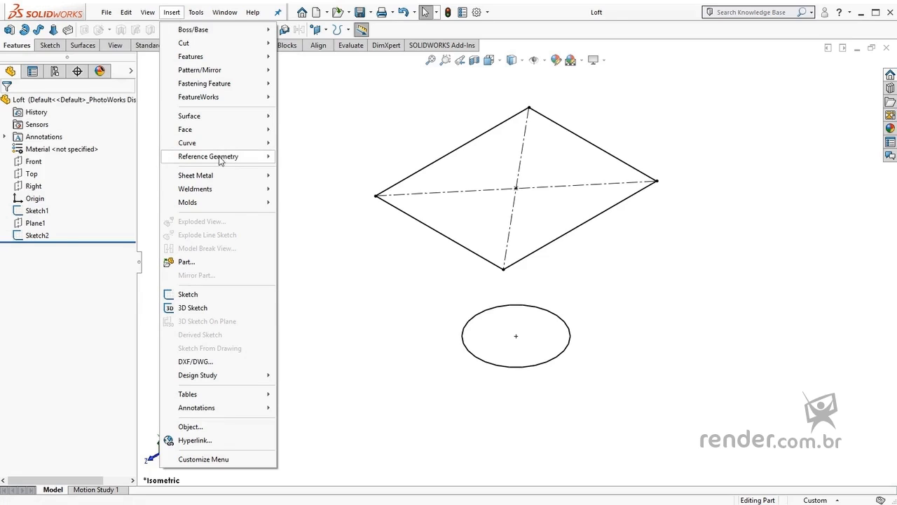
mouse_move(220, 162)
click(319, 159)
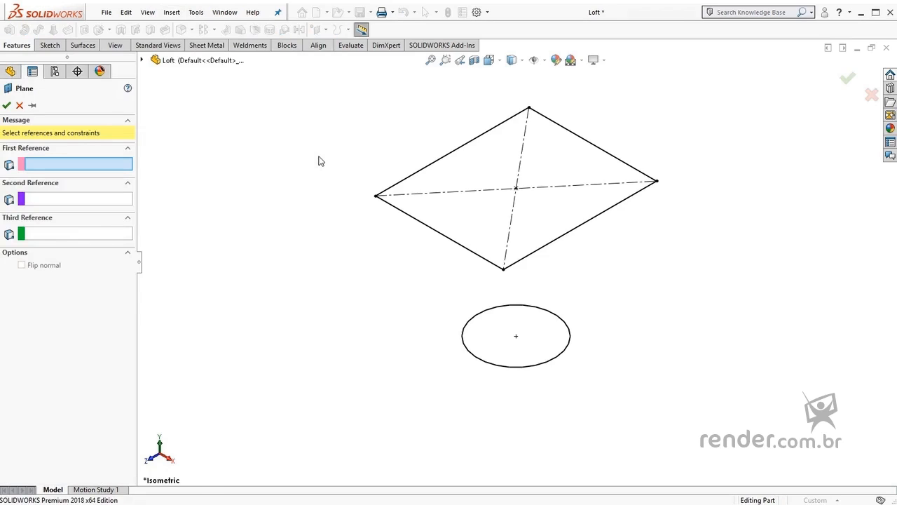
click(141, 62)
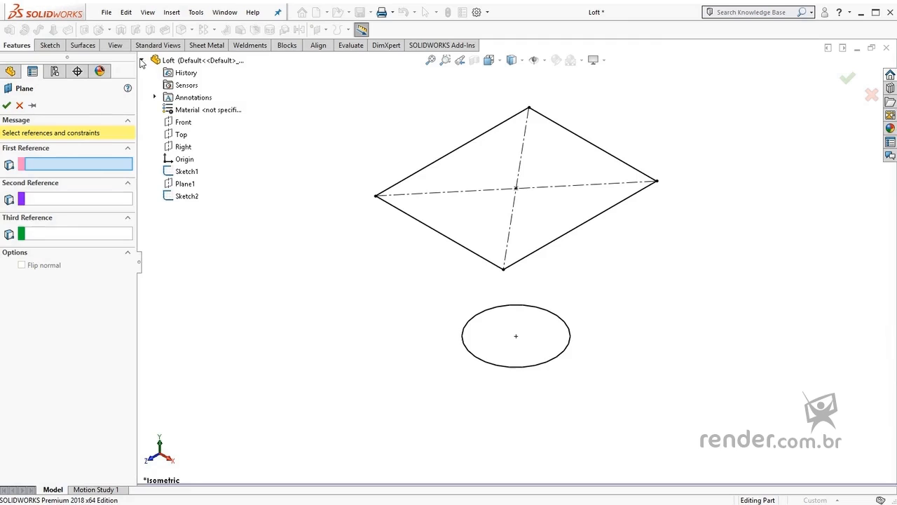
click(182, 134)
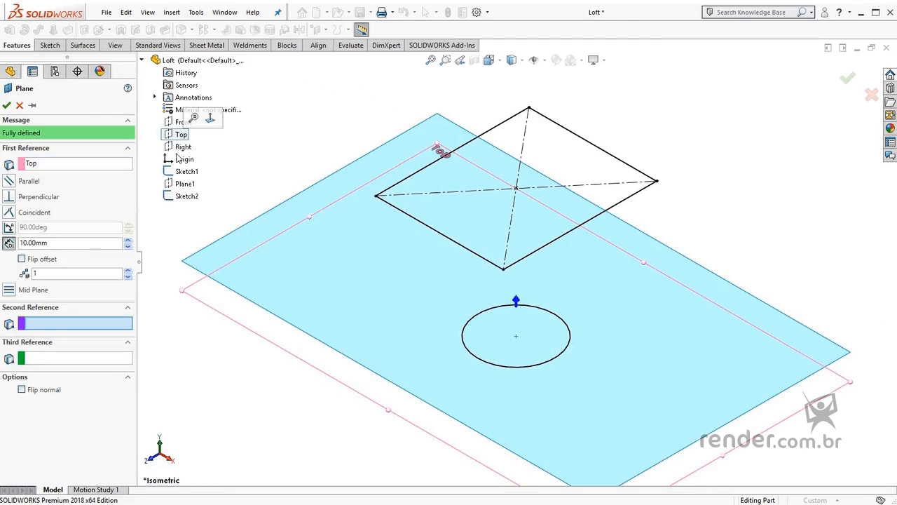
click(7, 105)
scroll(232, 215, up, 3)
middle_drag(246, 210, 351, 321)
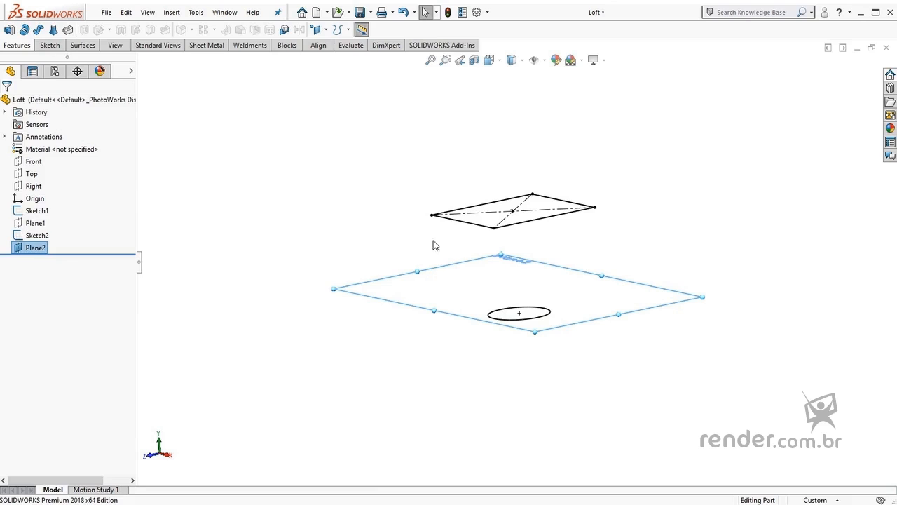
click(331, 309)
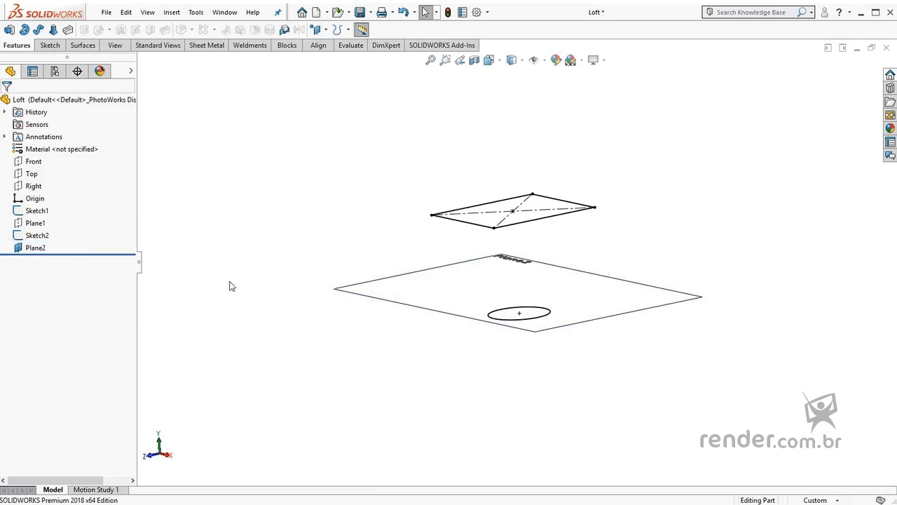
Step: Delete the reference plane offset 10 mm from the Top plane
click(38, 248)
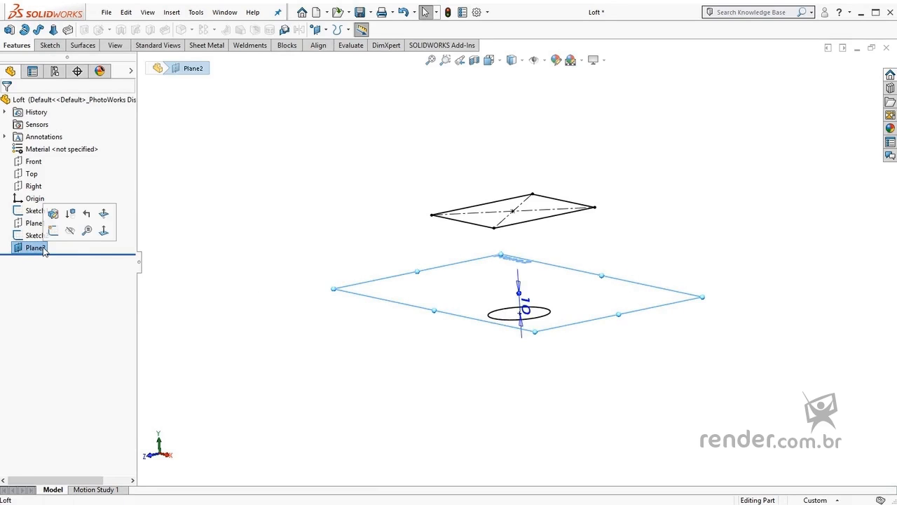
key(Delete)
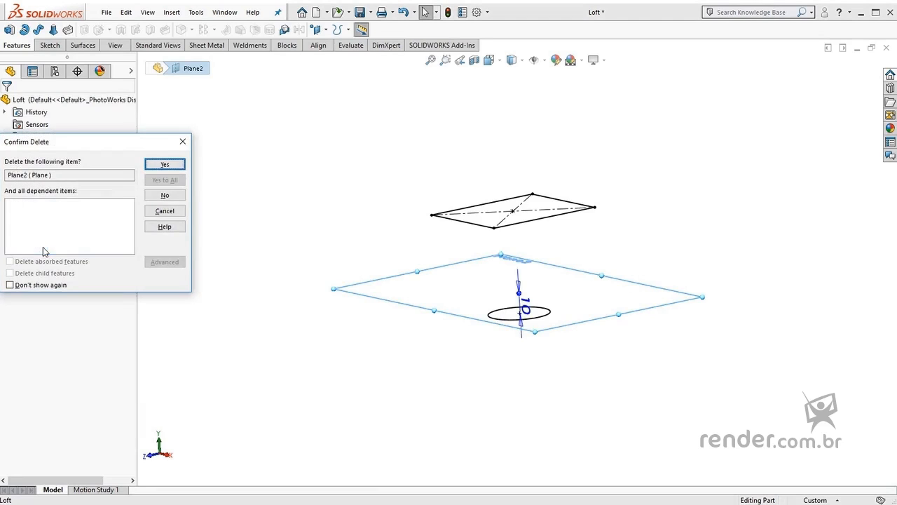
click(165, 165)
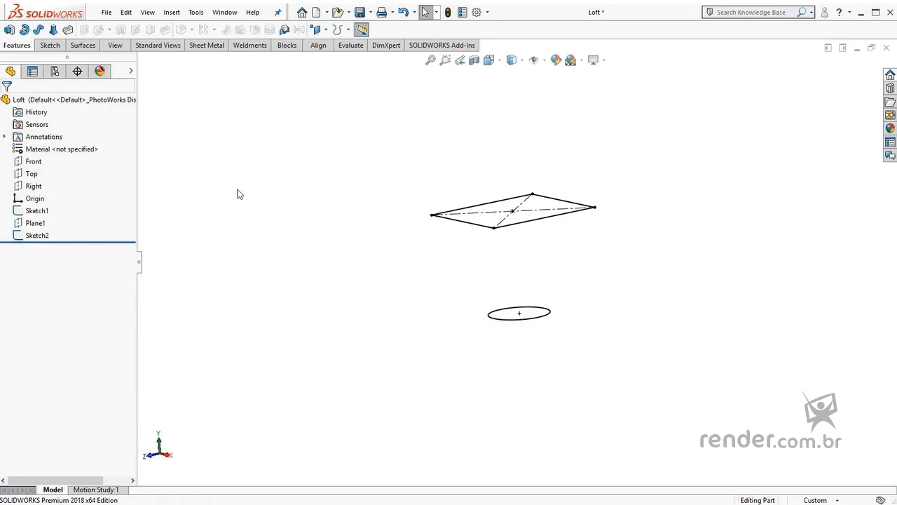
Step: Set up a lofted boss with the circle in Sketch1 and the square in Sketch2 as its profiles
key(ctrl+7)
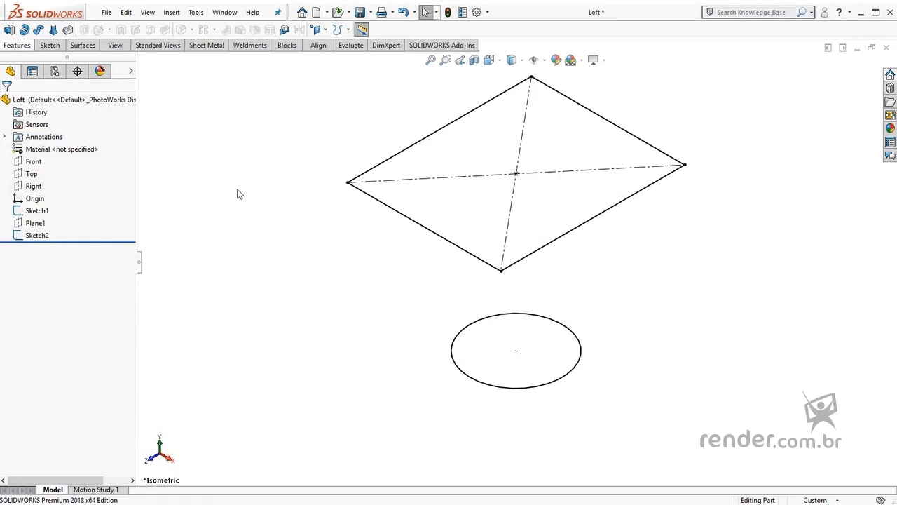
click(53, 30)
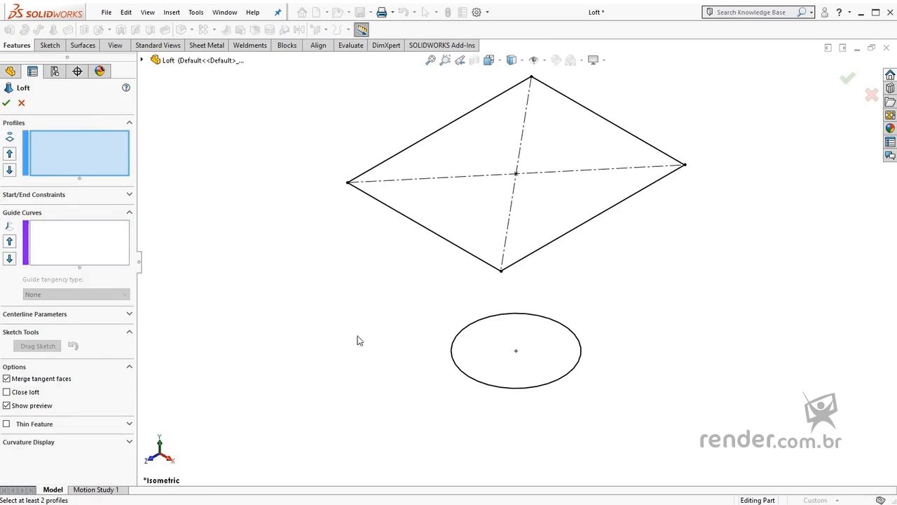
click(460, 372)
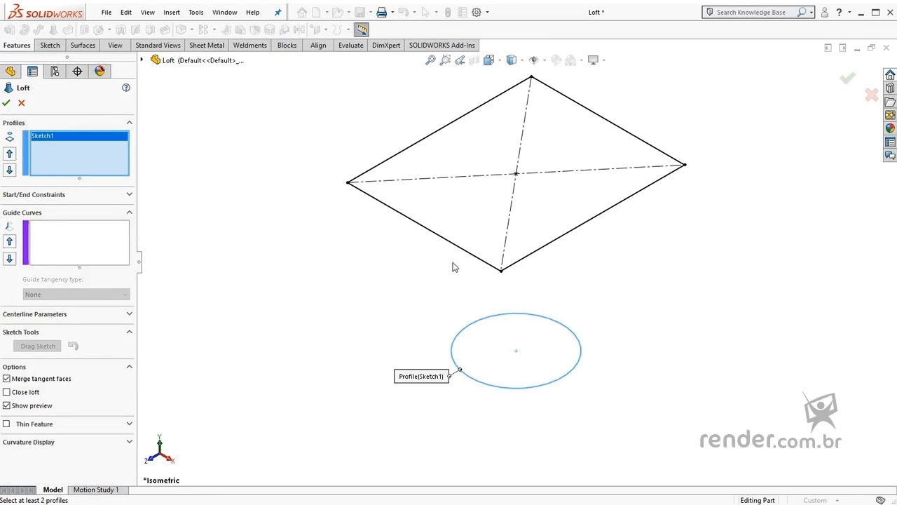
click(478, 257)
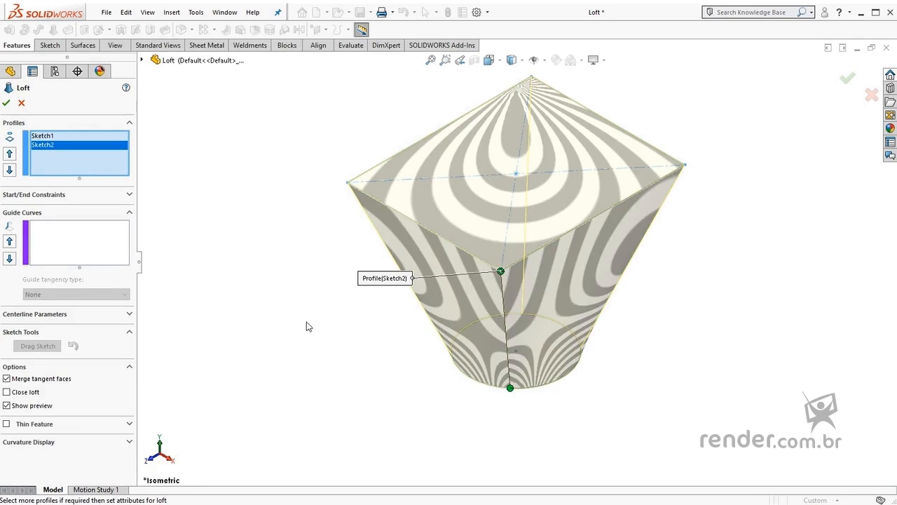
Step: Twist the loft by moving its connector on the square profile to the adjacent corner, and create the feature
mouse_move(306, 327)
middle_down()
mouse_move(311, 249)
mouse_move(303, 284)
mouse_move(313, 315)
mouse_move(304, 315)
middle_up()
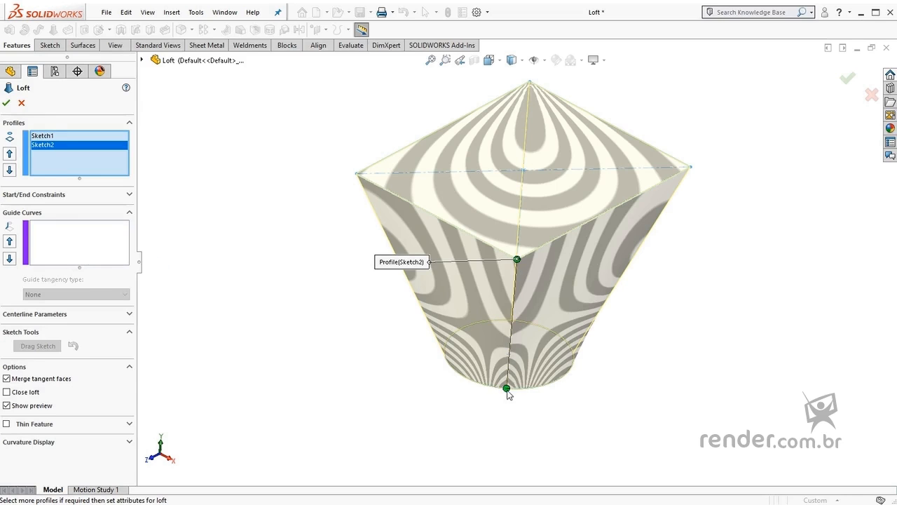
drag(690, 174, 529, 82)
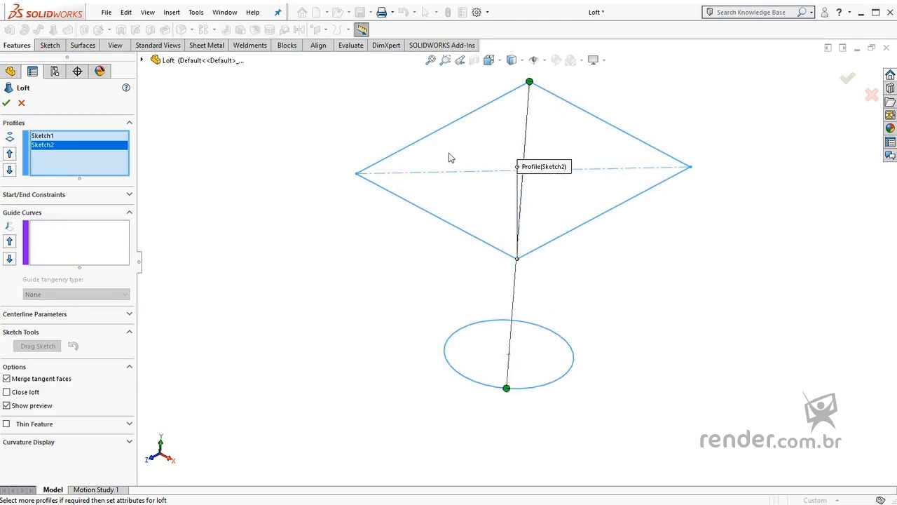
drag(529, 83, 668, 171)
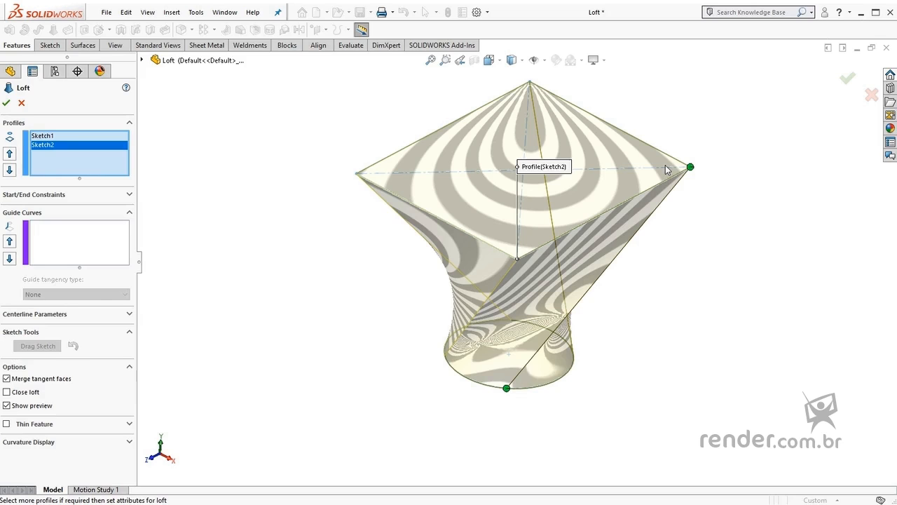
click(8, 103)
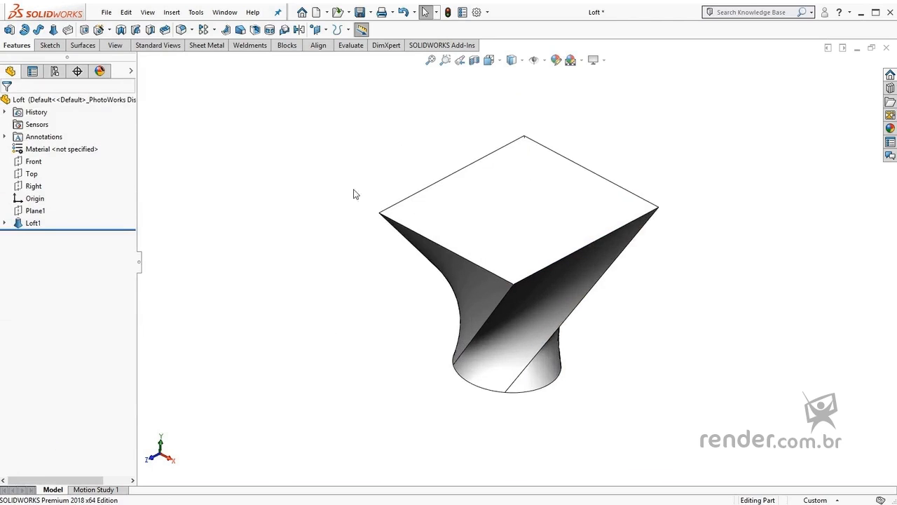
middle_drag(355, 194, 416, 228)
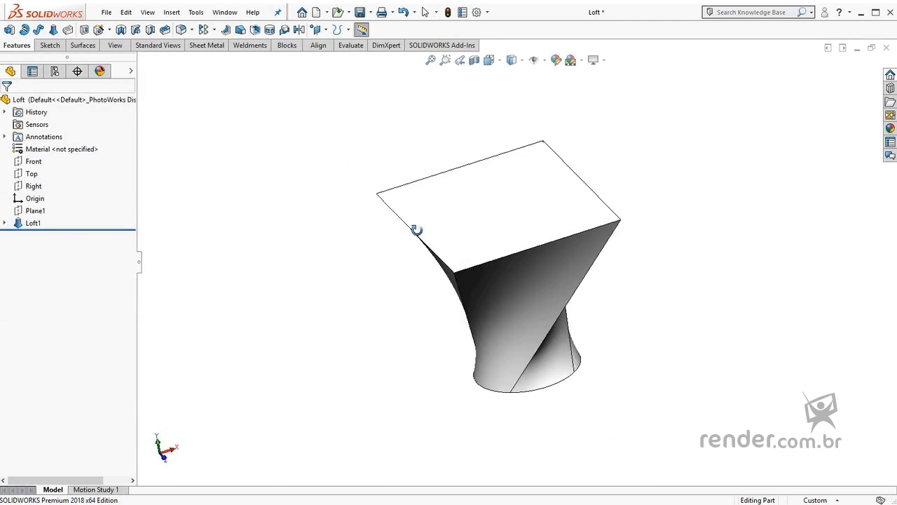
Step: Switch to the open Sweep part document
click(224, 12)
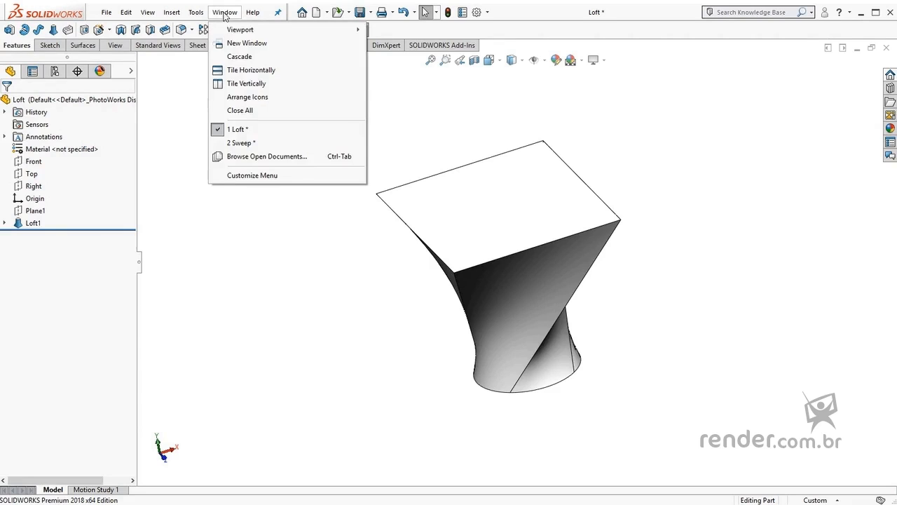
click(238, 142)
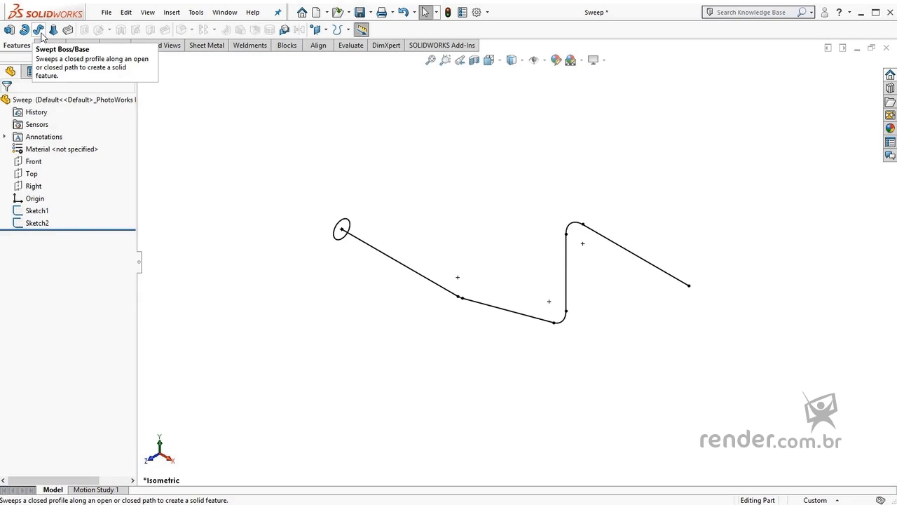
scroll(344, 225, down, 3)
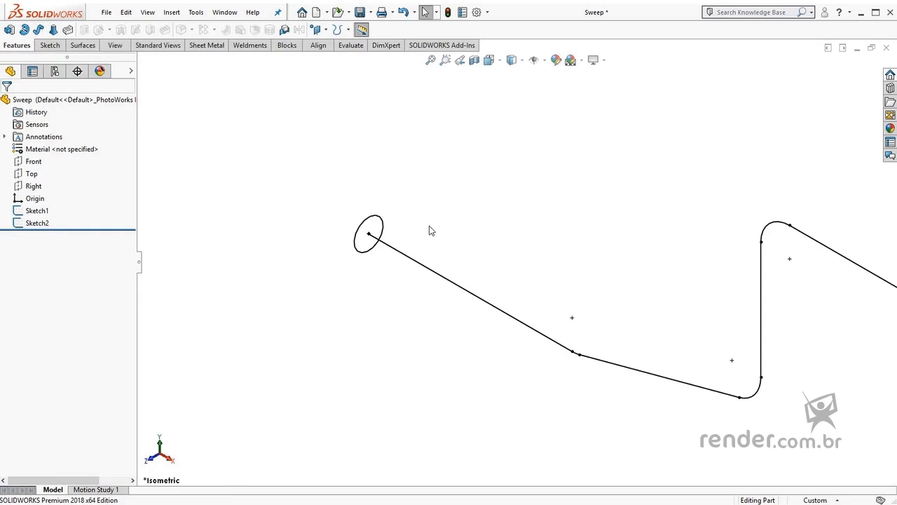
key(f)
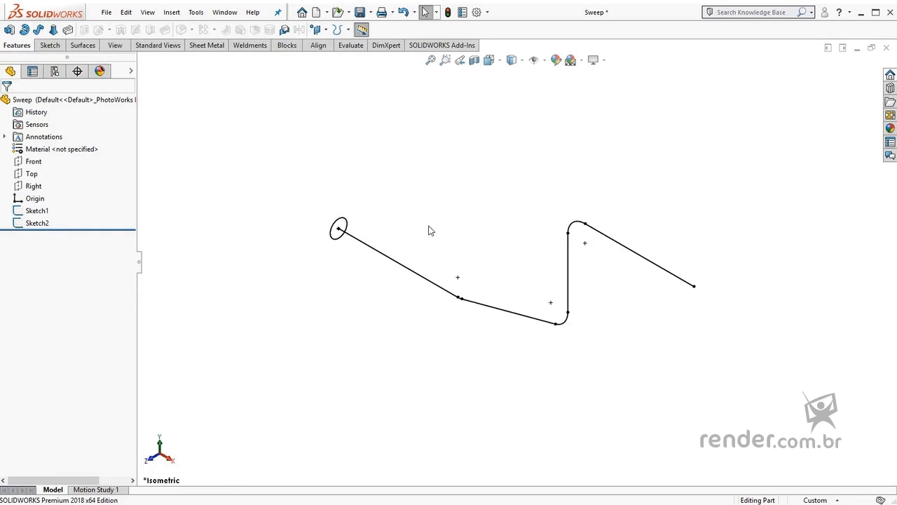
Step: Create a swept boss using the circle in Sketch1 as the profile and the bent line in Sketch2 as the path
click(40, 30)
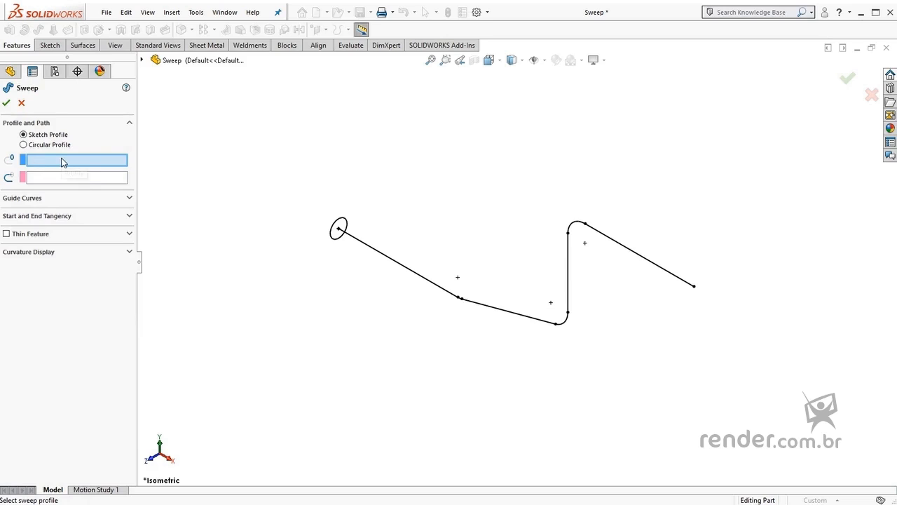
click(331, 239)
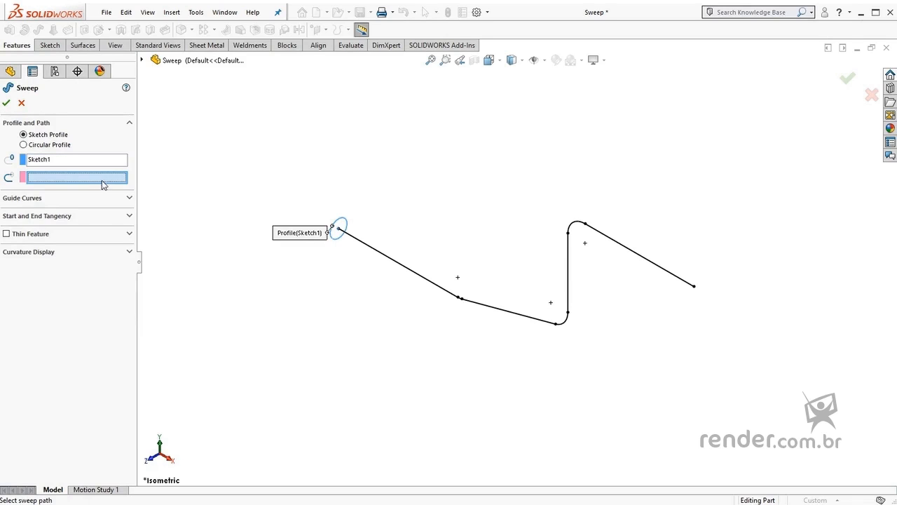
click(383, 260)
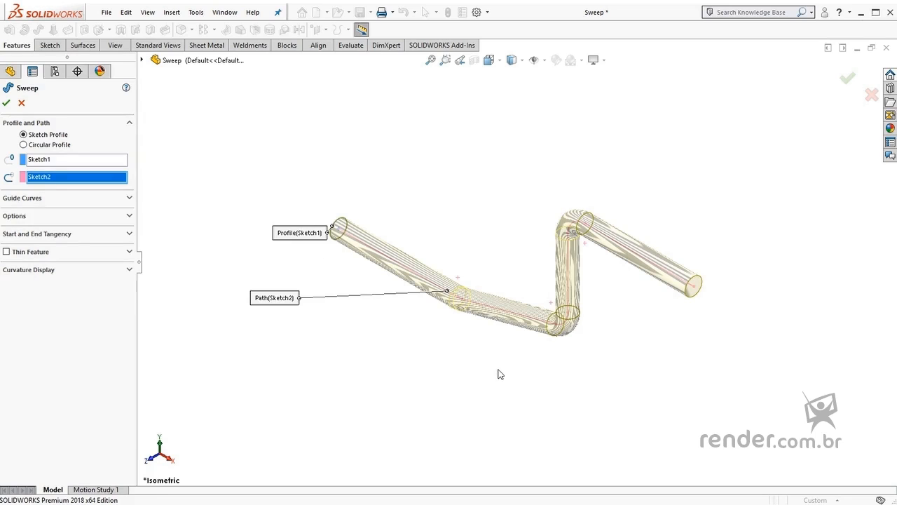
click(6, 103)
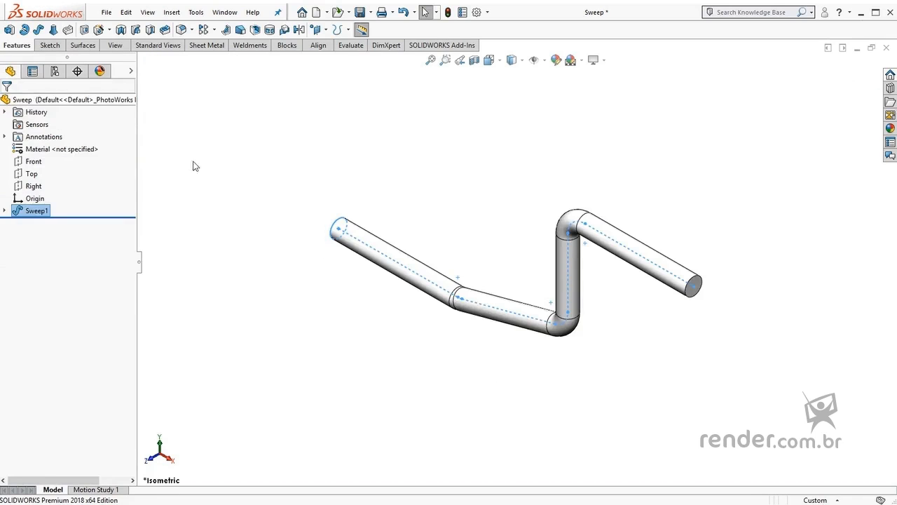
click(479, 254)
scroll(551, 258, down, 3)
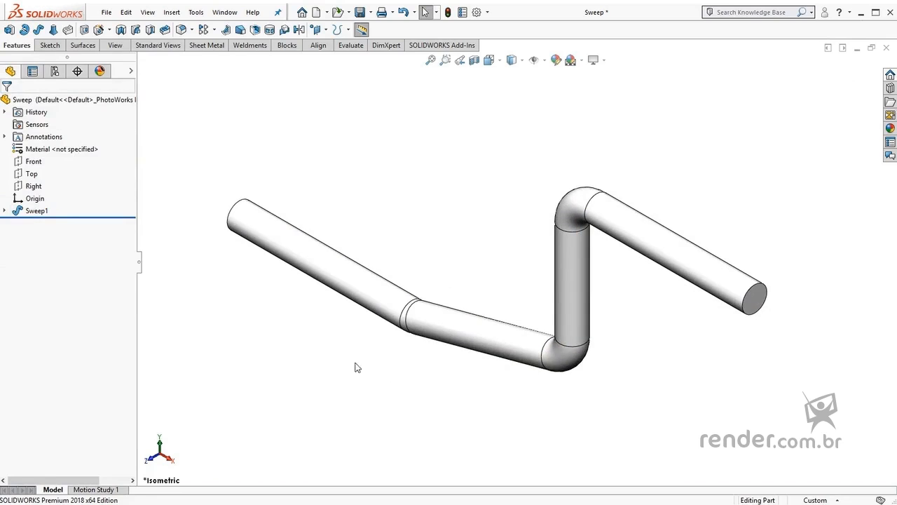